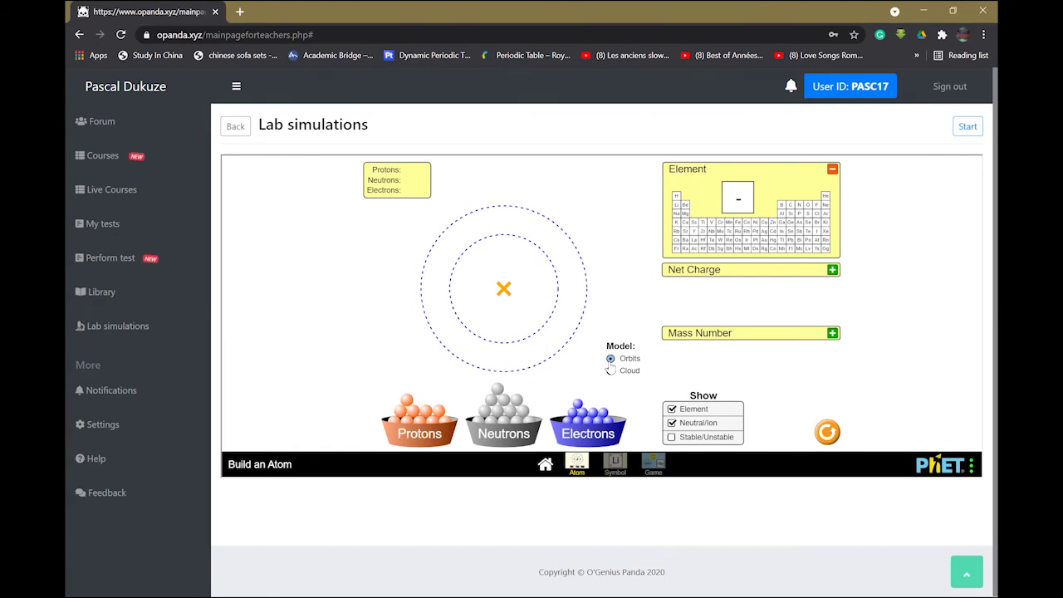
# - Try out the Cloud and Orbits models and the Net Charge, Mass Number and Element displays of the empty atom
pyautogui.click(610, 371)
pyautogui.click(611, 359)
pyautogui.click(832, 270)
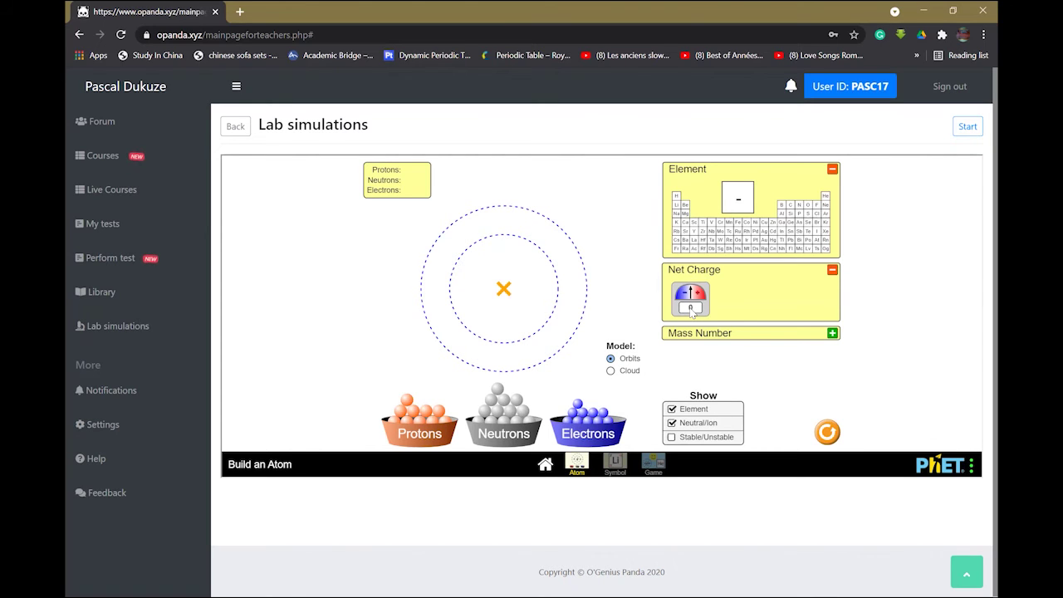
pyautogui.click(832, 334)
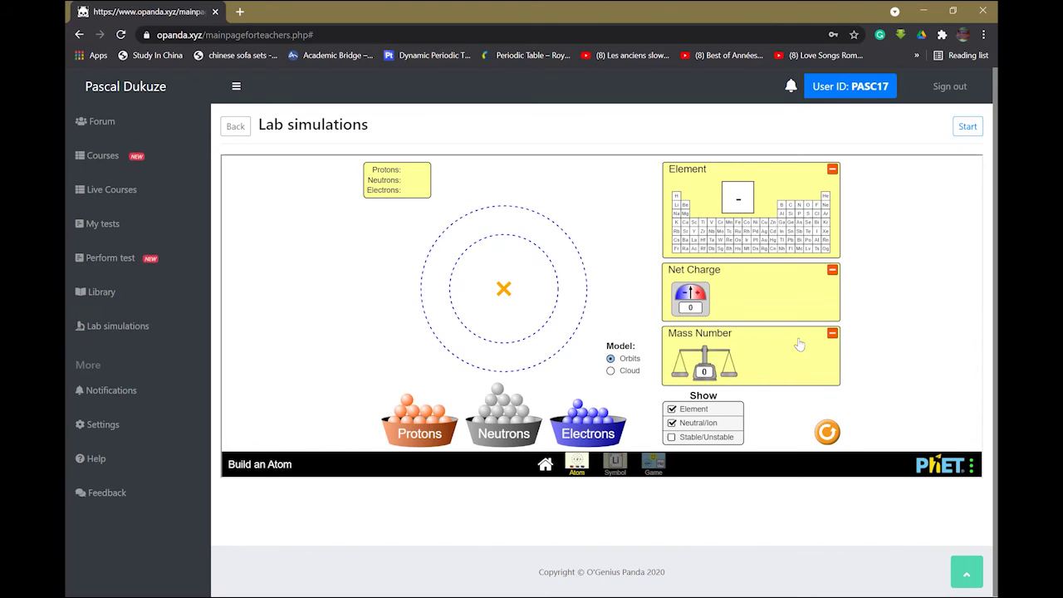
pyautogui.click(832, 333)
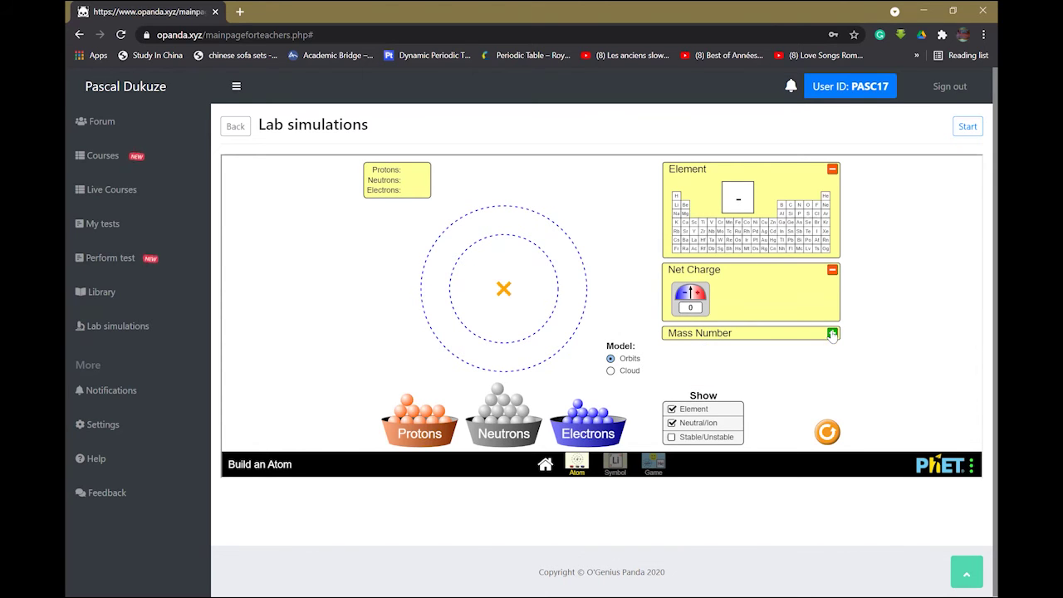
pyautogui.click(832, 271)
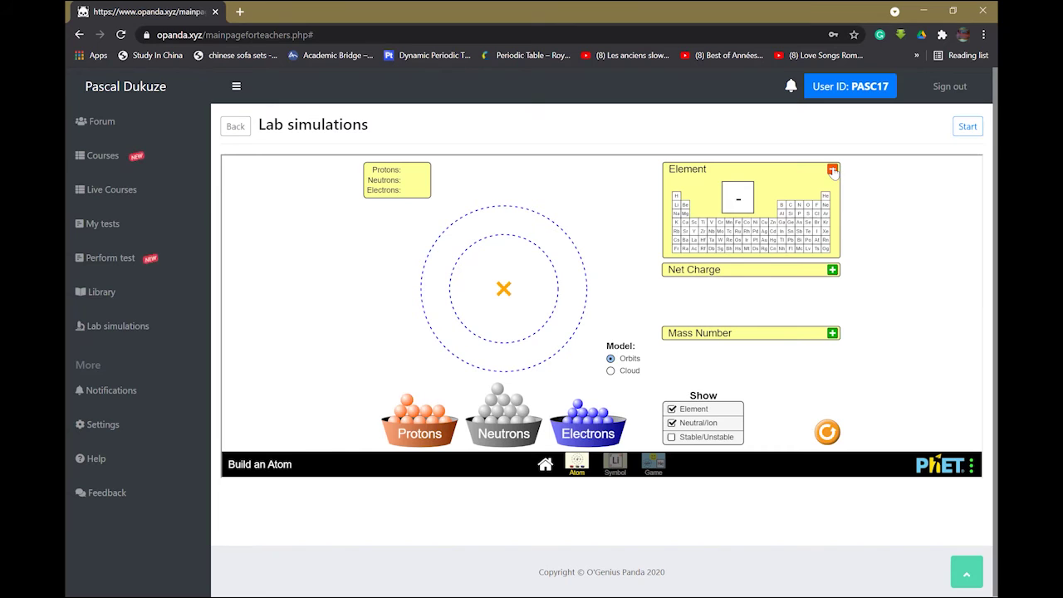
pyautogui.click(832, 170)
pyautogui.click(832, 170)
# - Build a hydrogen atom from one proton and one electron, and expand the Mass Number display
pyautogui.moveTo(406, 402); pyautogui.dragTo(504, 288)
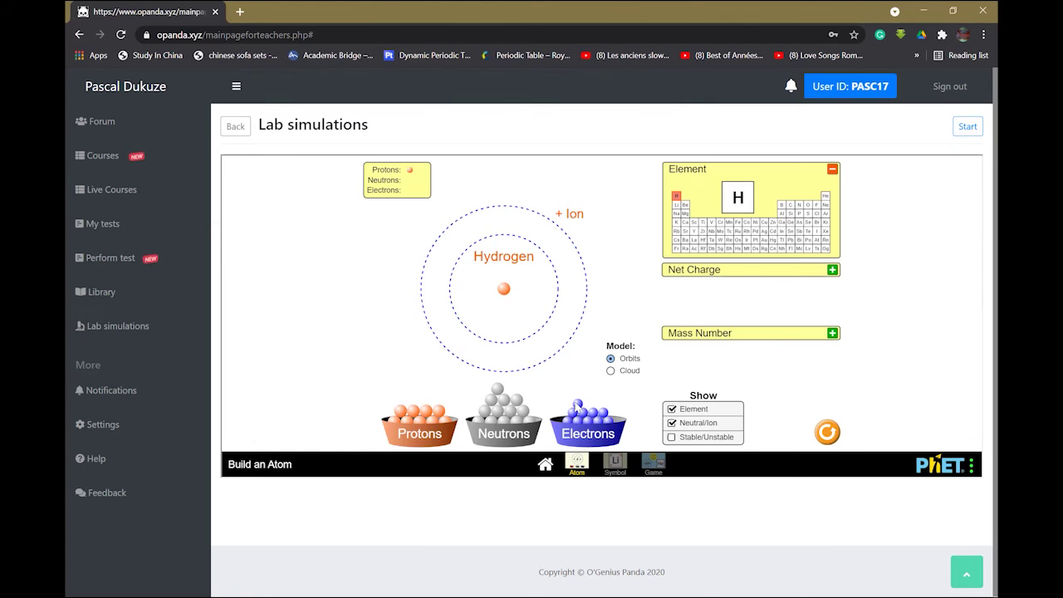
pyautogui.moveTo(577, 405); pyautogui.dragTo(552, 314)
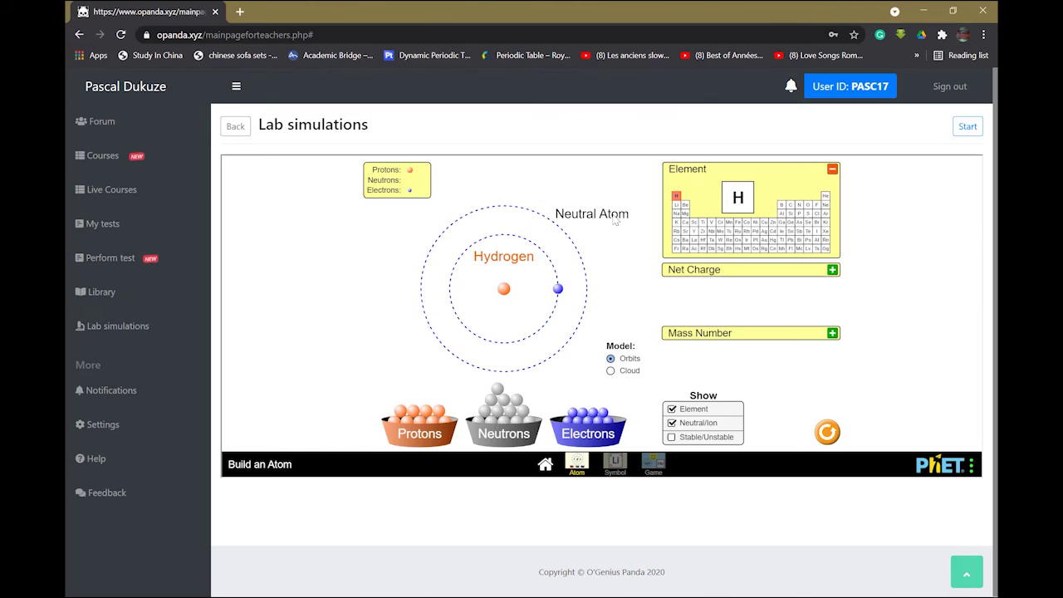
pyautogui.click(832, 333)
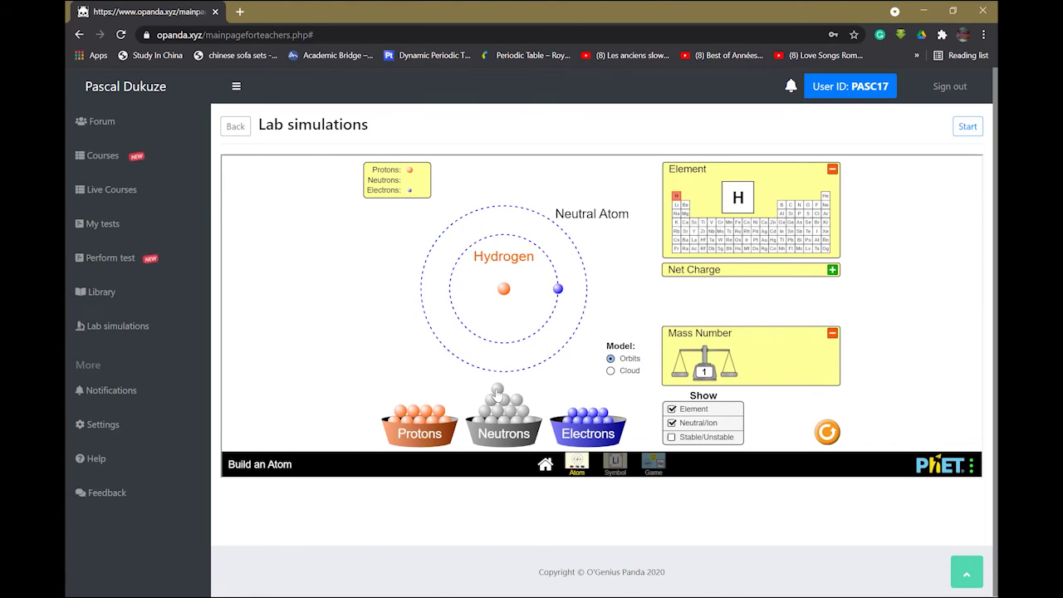
# - Add a neutron to the hydrogen nucleus, take it back out and add it again
pyautogui.moveTo(496, 396); pyautogui.dragTo(504, 304)
pyautogui.moveTo(505, 284); pyautogui.dragTo(495, 402)
pyautogui.moveTo(499, 395); pyautogui.dragTo(509, 301)
# - Turn on the Stable/Unstable label while viewing the atom in the Cloud model, and return to the Orbits model
pyautogui.click(610, 371)
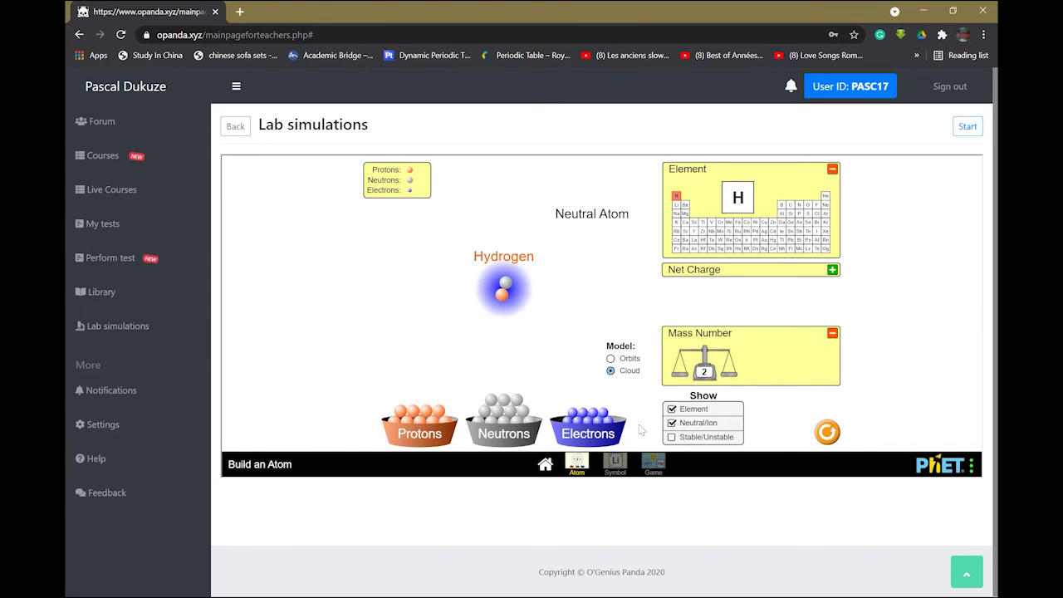
pyautogui.click(671, 437)
pyautogui.click(611, 359)
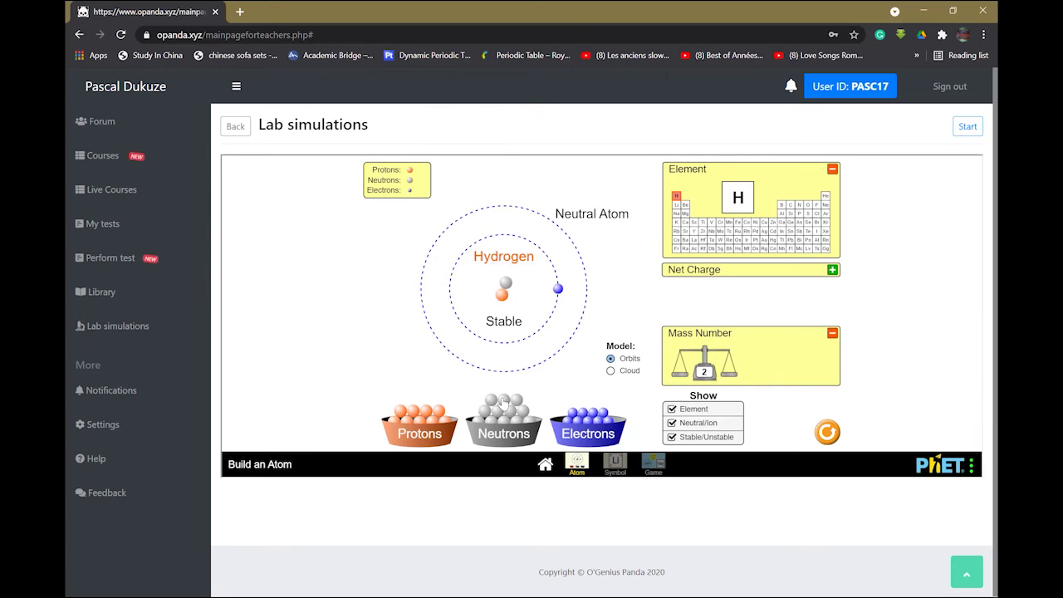
# - Add a second neutron to the hydrogen nucleus and remove the electron with the Net Charge display expanded
pyautogui.moveTo(503, 401); pyautogui.dragTo(511, 299)
pyautogui.click(832, 270)
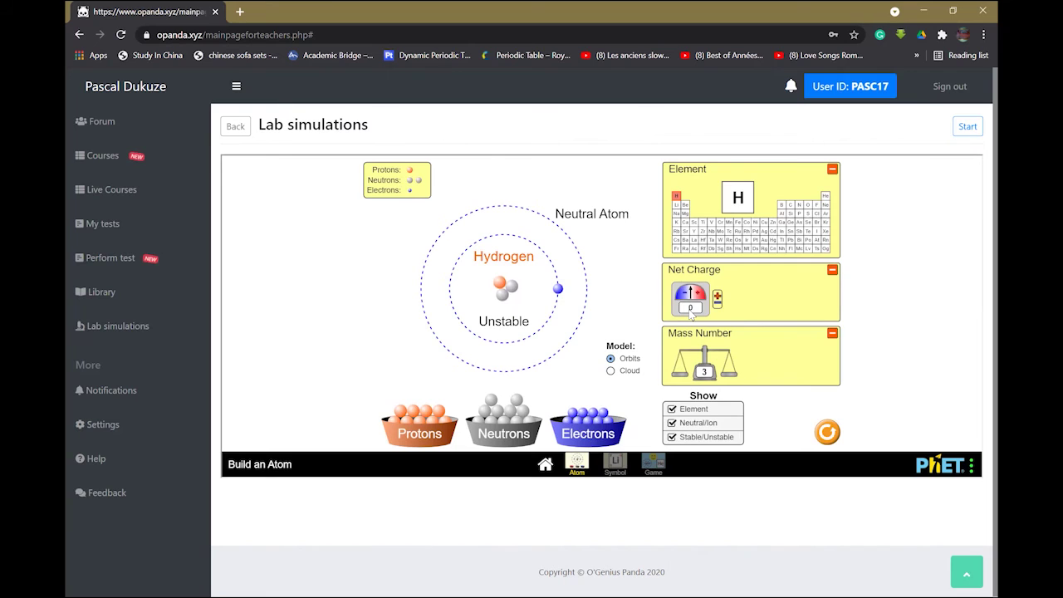
pyautogui.moveTo(558, 289); pyautogui.dragTo(592, 416)
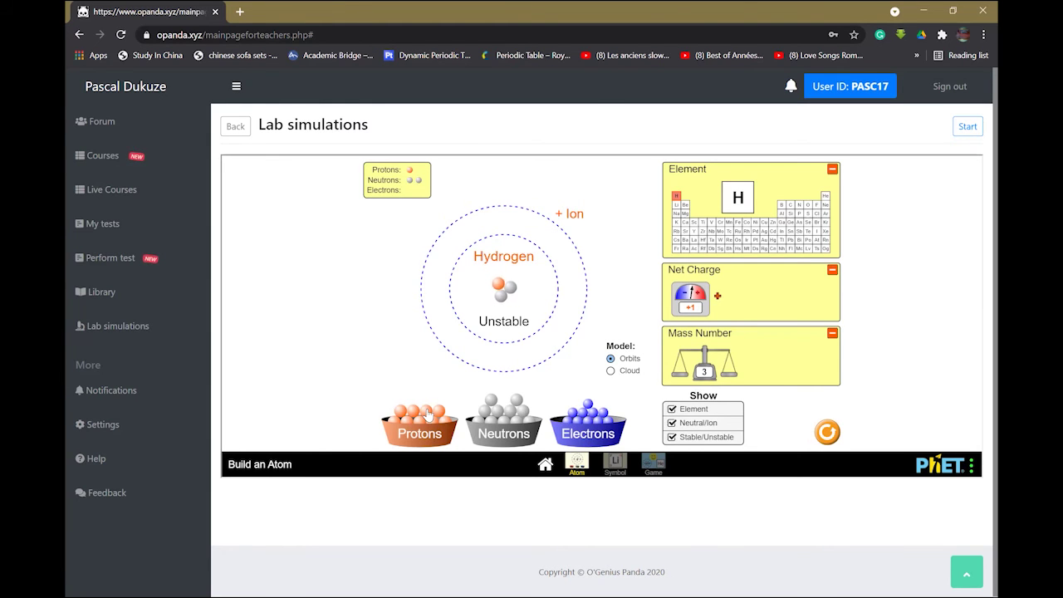
# - Turn the hydrogen ion into a neutral helium atom by adding one proton and two electrons
pyautogui.moveTo(426, 414); pyautogui.dragTo(495, 291)
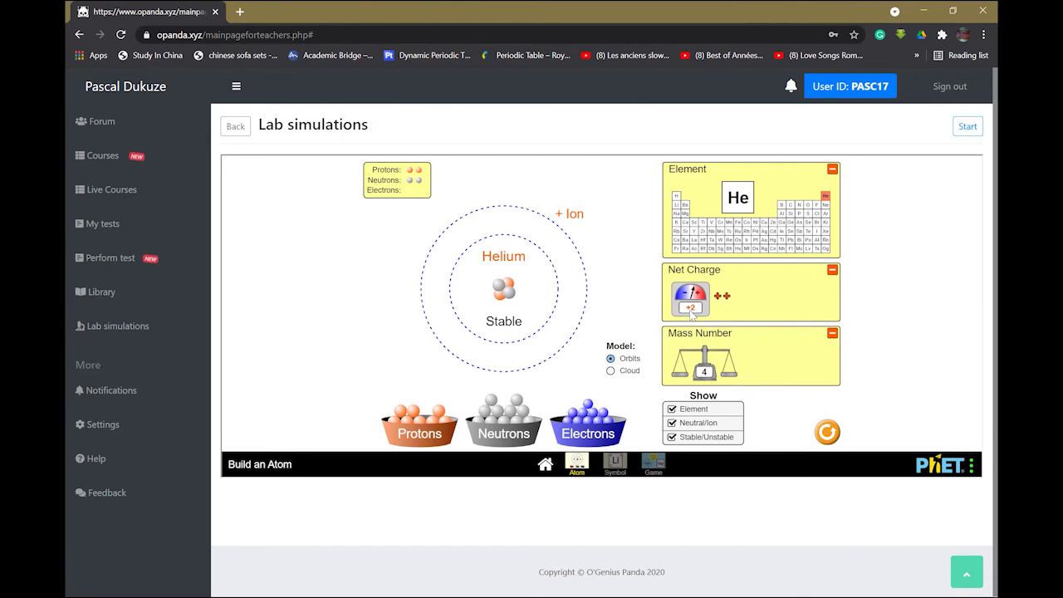
pyautogui.moveTo(588, 405); pyautogui.dragTo(552, 292)
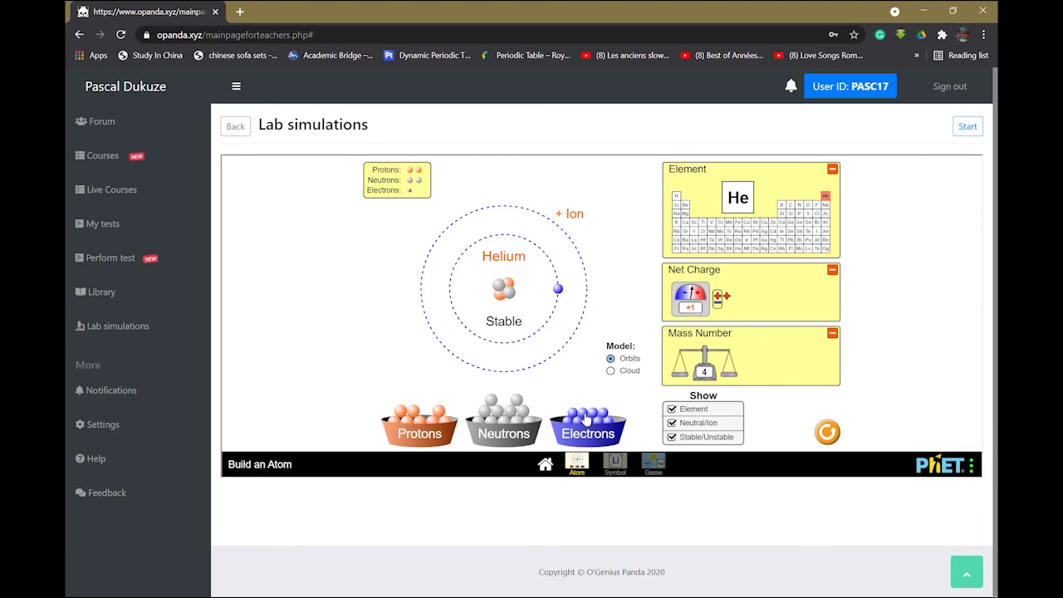
pyautogui.moveTo(586, 417); pyautogui.dragTo(449, 288)
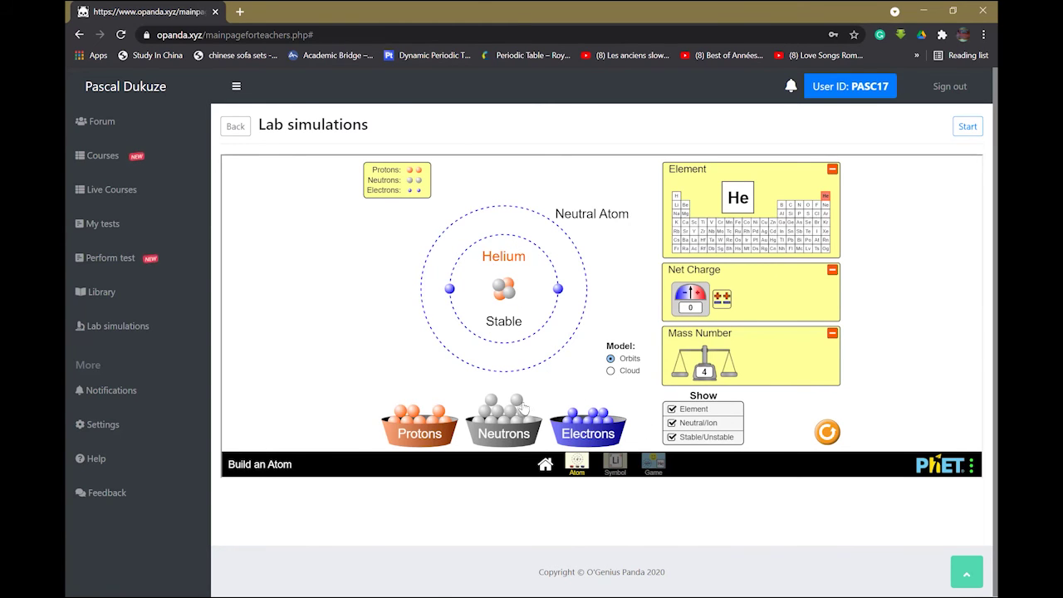
# - Build a lithium atom from helium by adding one electron, one proton and one neutron, toggling the Element label off and on
pyautogui.moveTo(579, 415); pyautogui.dragTo(550, 362)
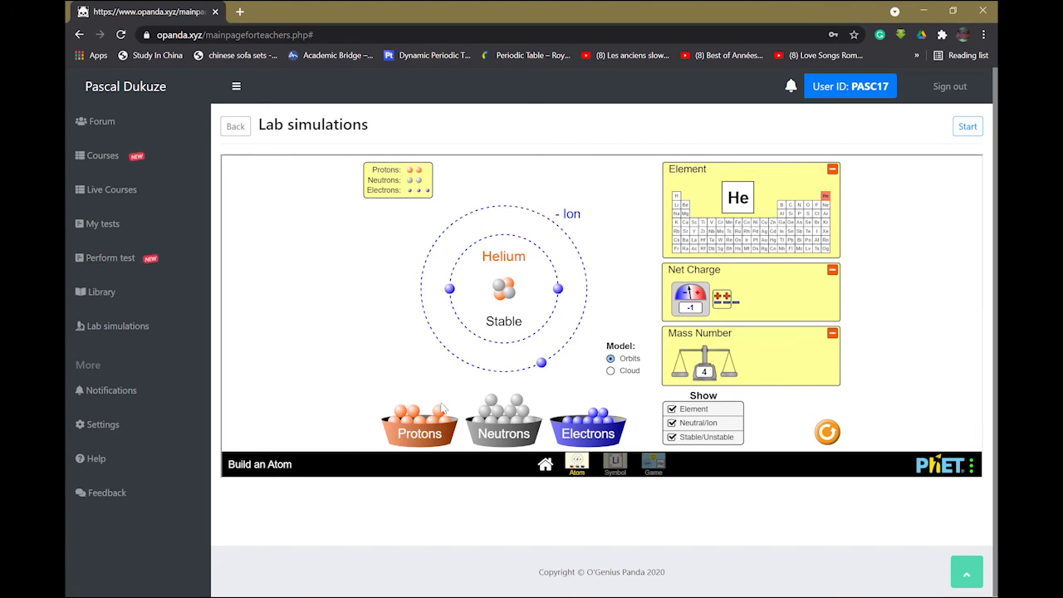
pyautogui.moveTo(440, 409); pyautogui.dragTo(498, 291)
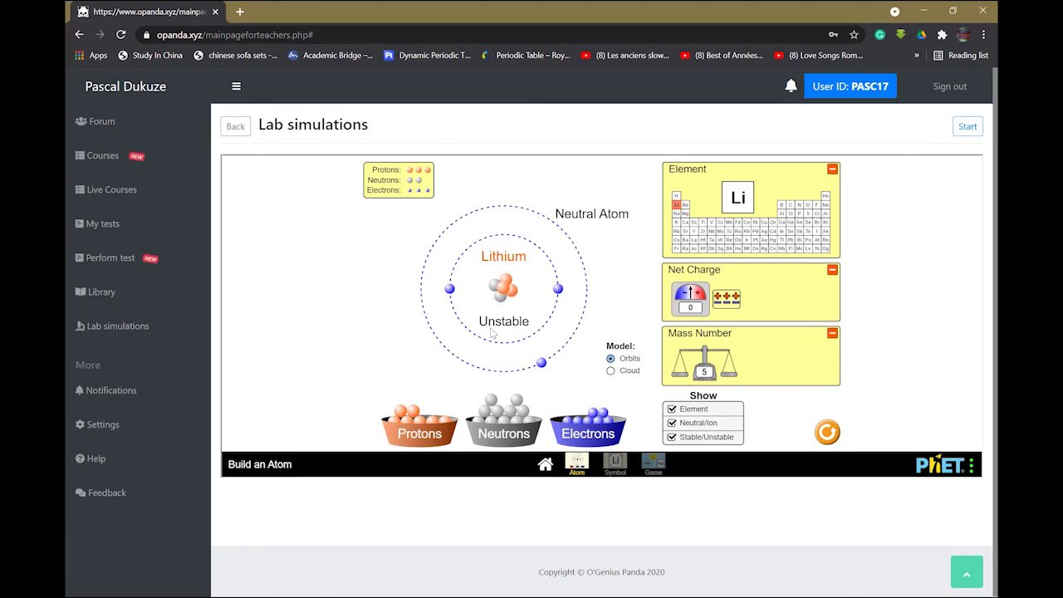
pyautogui.click(671, 408)
pyautogui.click(671, 409)
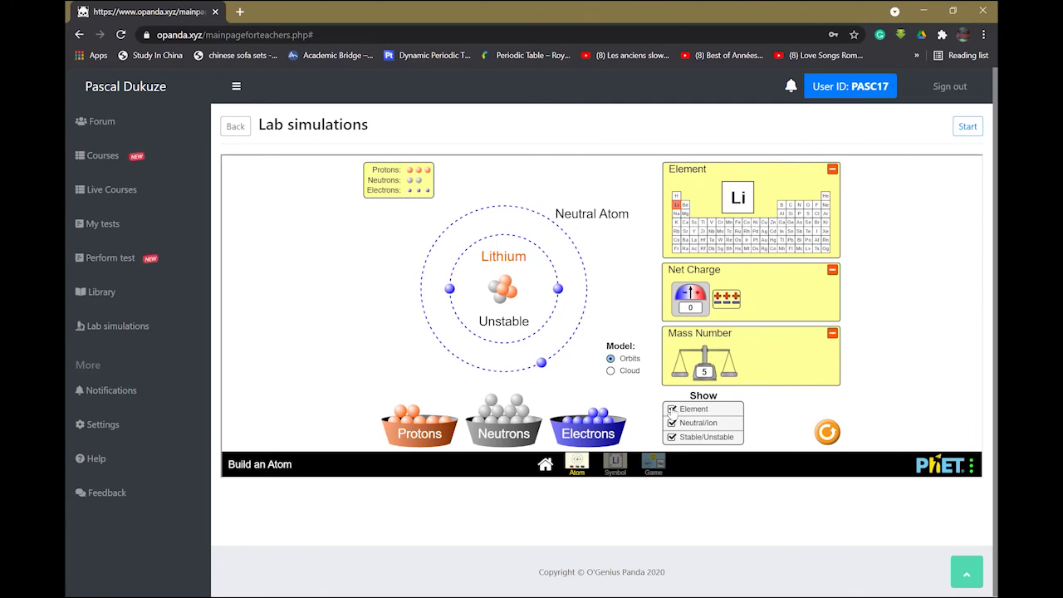
pyautogui.moveTo(517, 400); pyautogui.dragTo(505, 292)
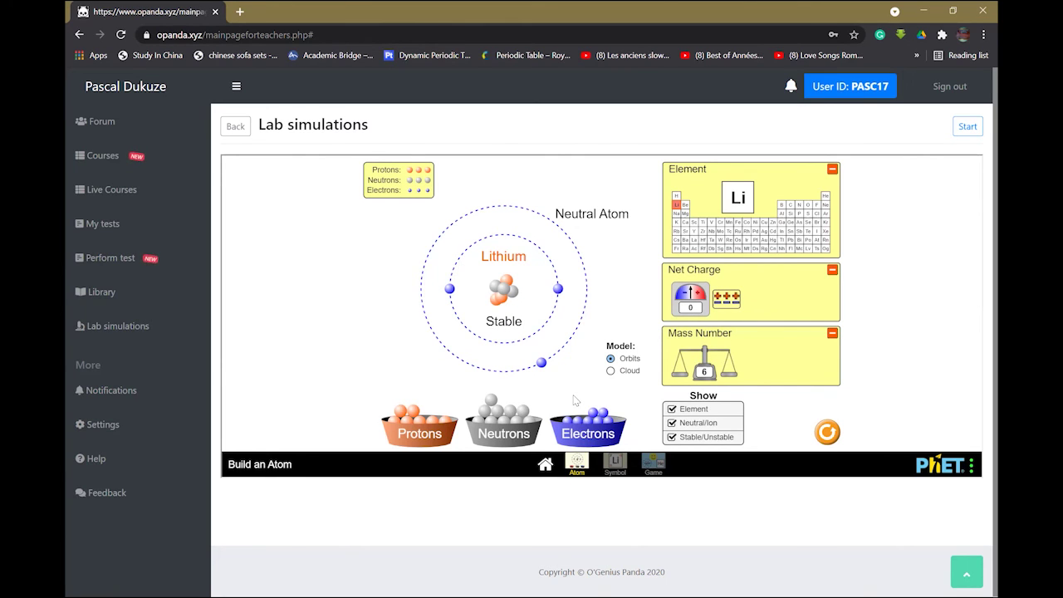
# - Open the Symbol screen and build a hydrogen atom with one proton, one electron and one neutron
pyautogui.click(613, 465)
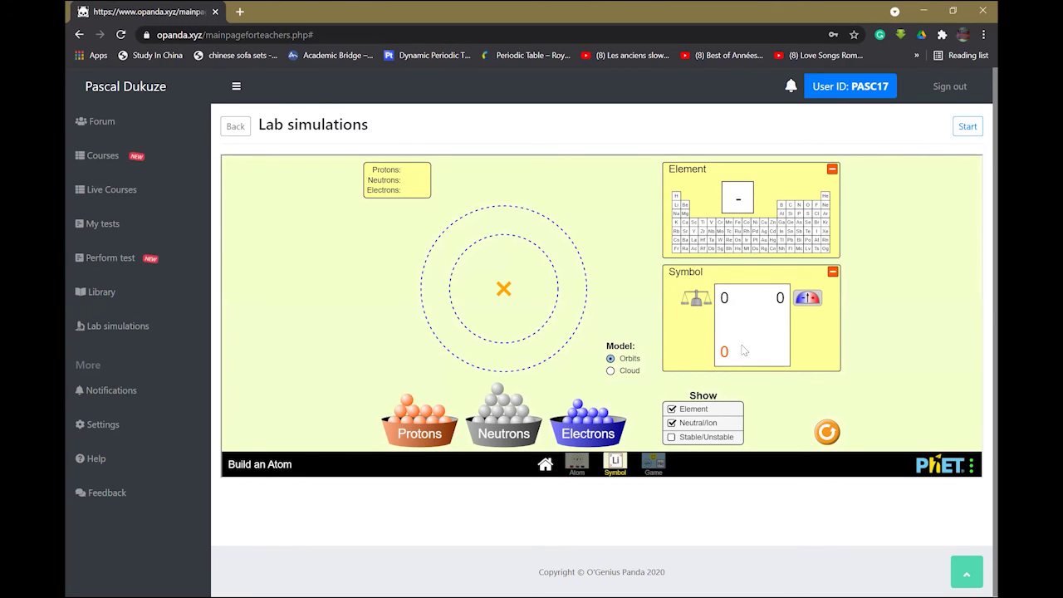
pyautogui.moveTo(406, 400); pyautogui.dragTo(504, 297)
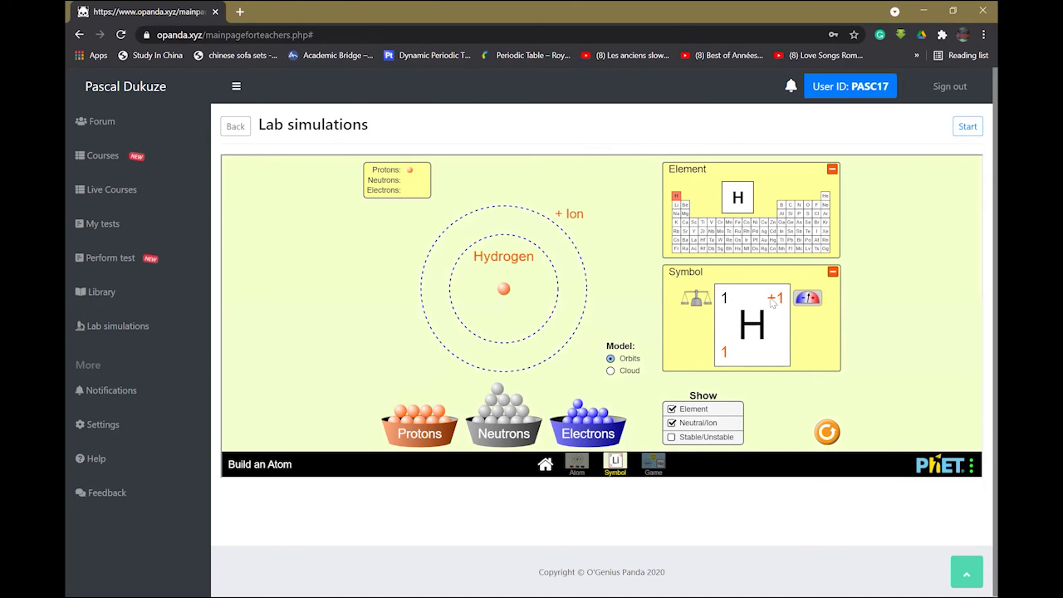
pyautogui.moveTo(577, 405); pyautogui.dragTo(539, 339)
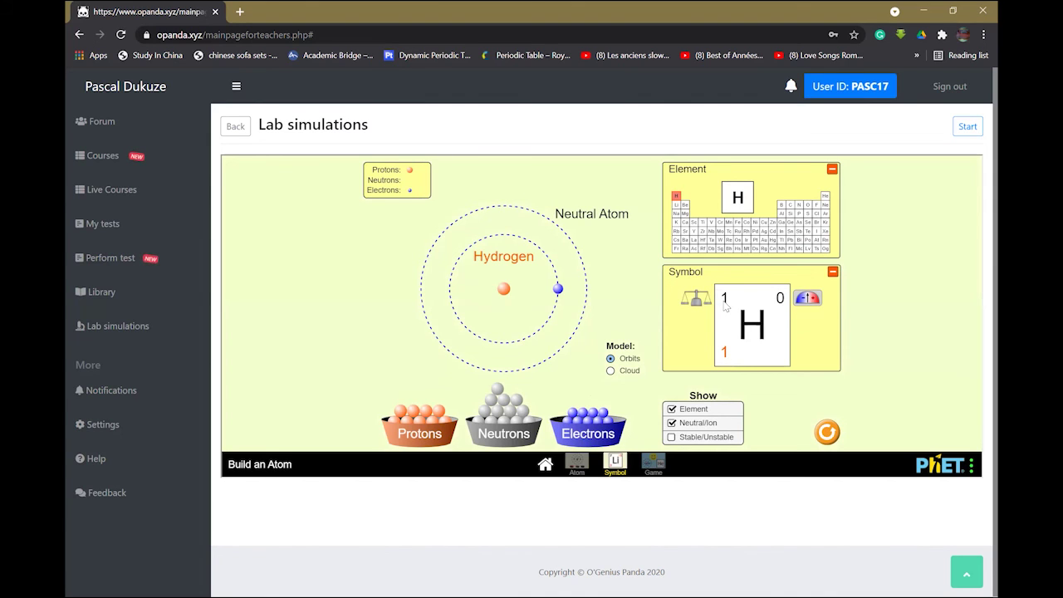
pyautogui.moveTo(496, 390); pyautogui.dragTo(498, 295)
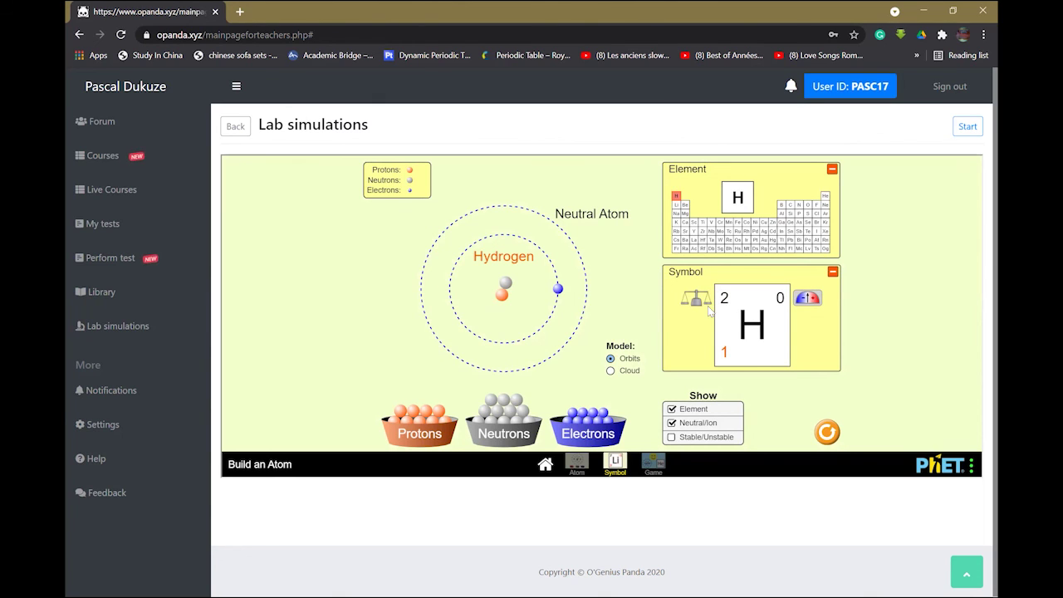
# - Start the periodic table game and answer challenge 1 with oxygen (O) as an Ion, checking the answer
pyautogui.click(652, 464)
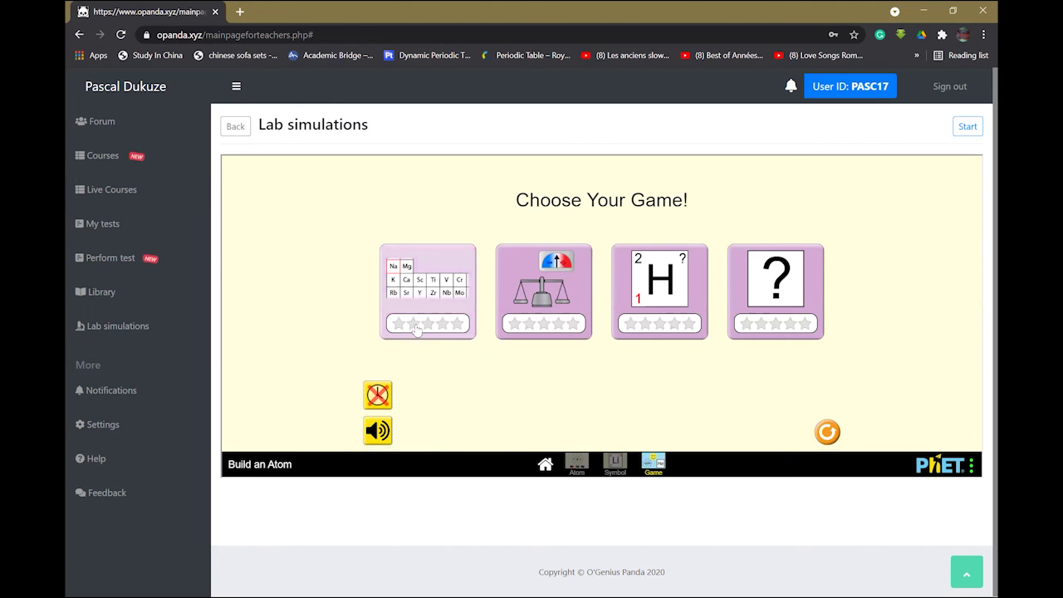
pyautogui.click(402, 323)
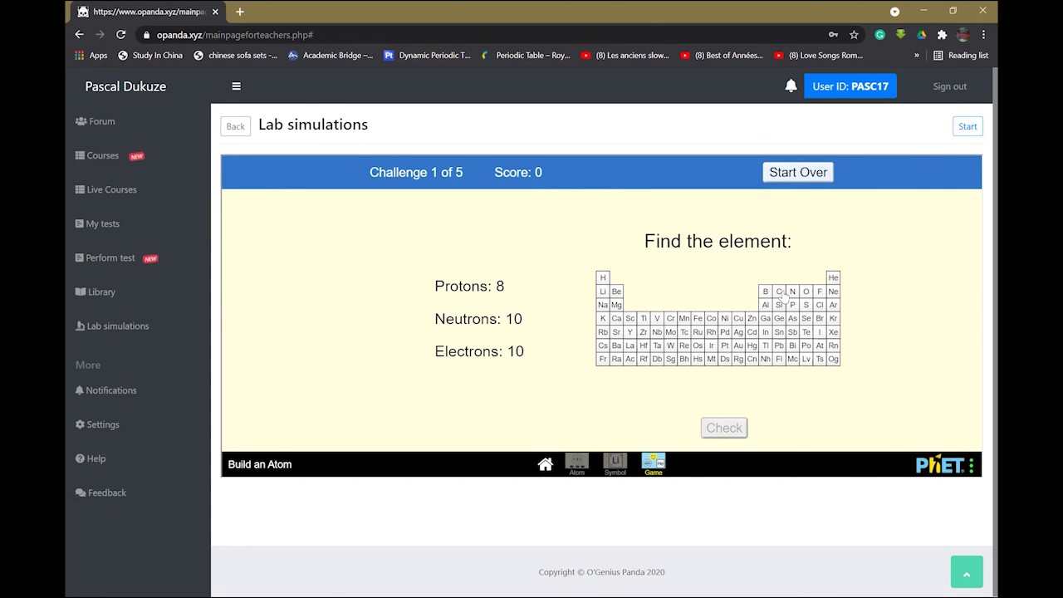
pyautogui.click(805, 293)
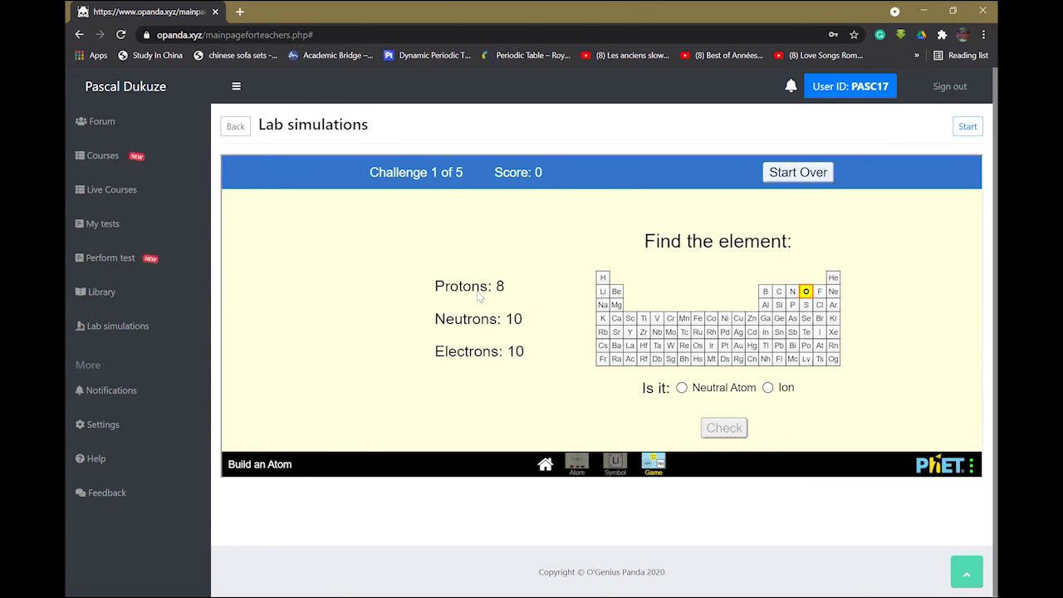
pyautogui.click(768, 388)
pyautogui.click(724, 427)
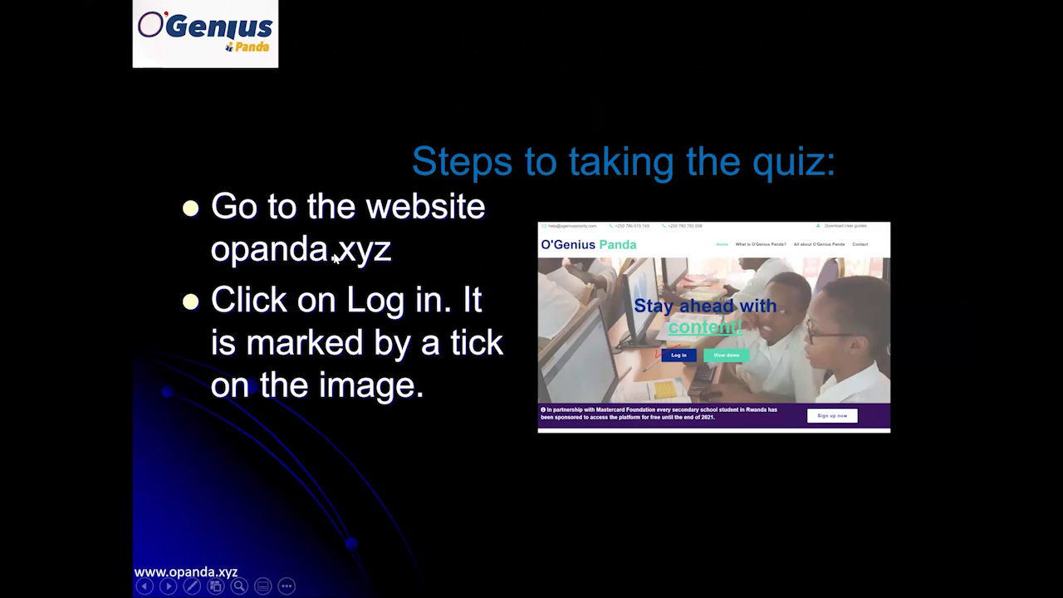
pyautogui.click(658, 358)
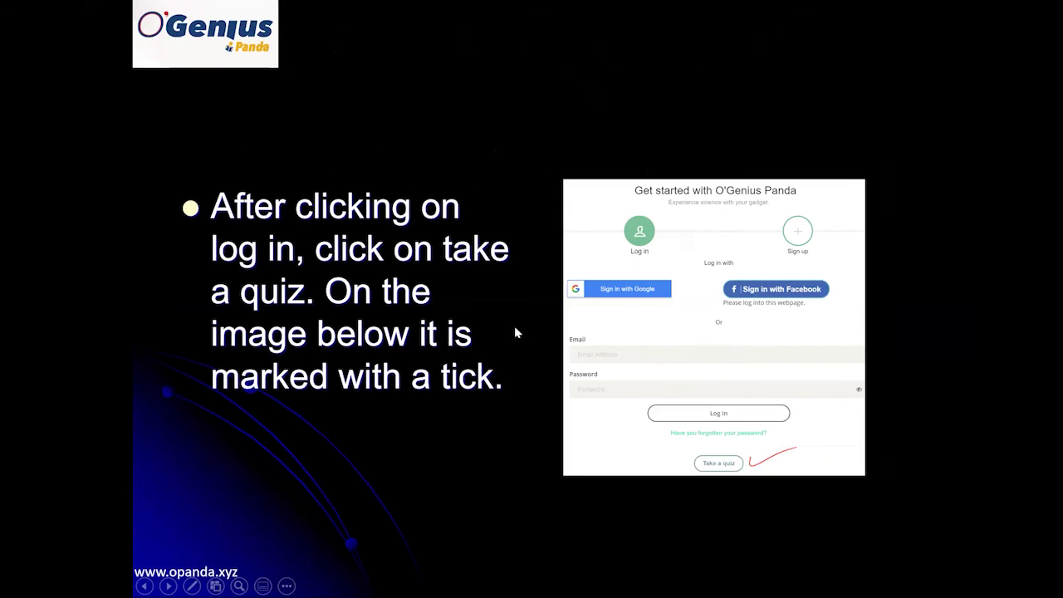
pyautogui.click(728, 468)
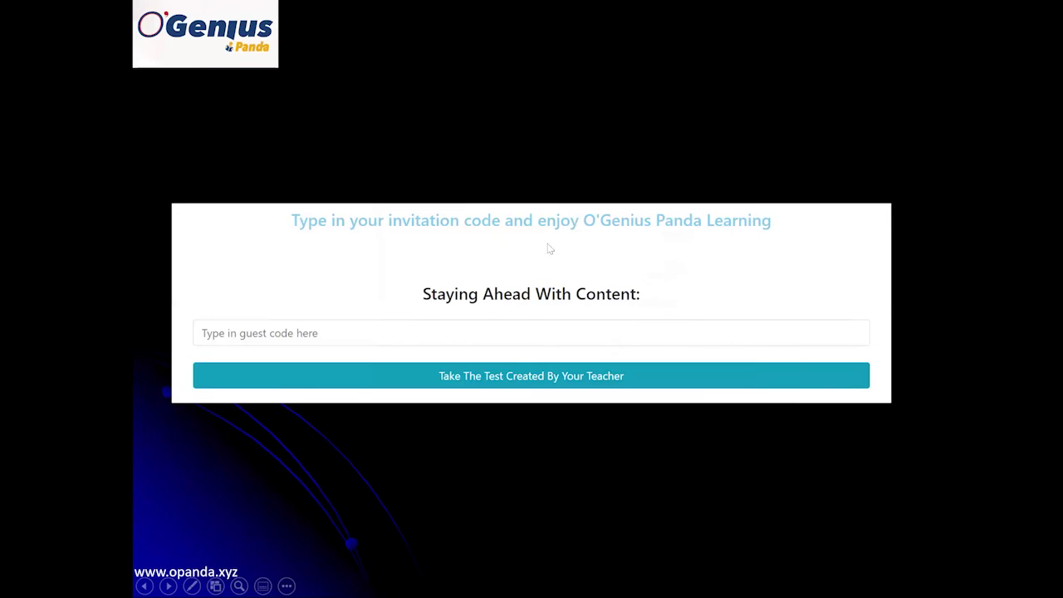